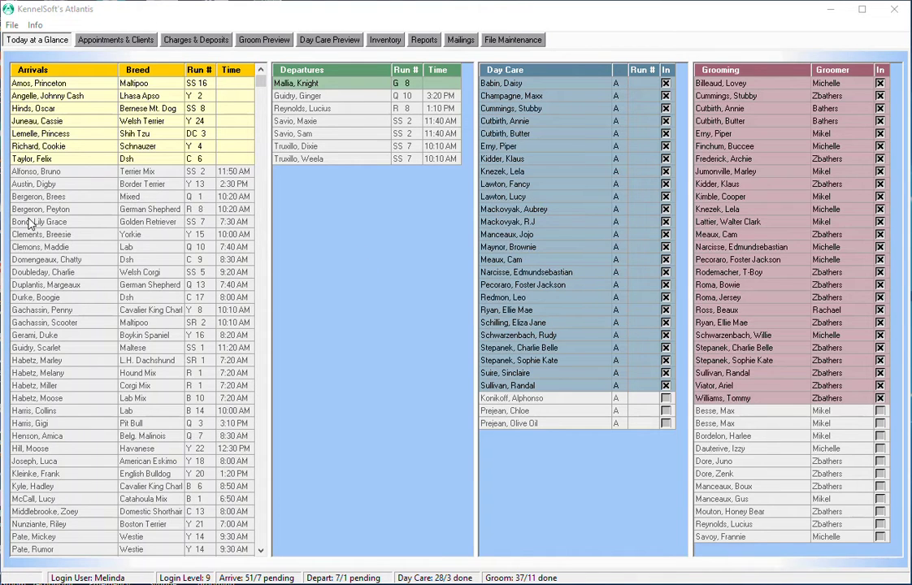
# Step: Open the appointment of the arriving cat Felix and create a scans folder for its owner
pyautogui.click(49, 159)
pyautogui.doubleClick(52, 162)
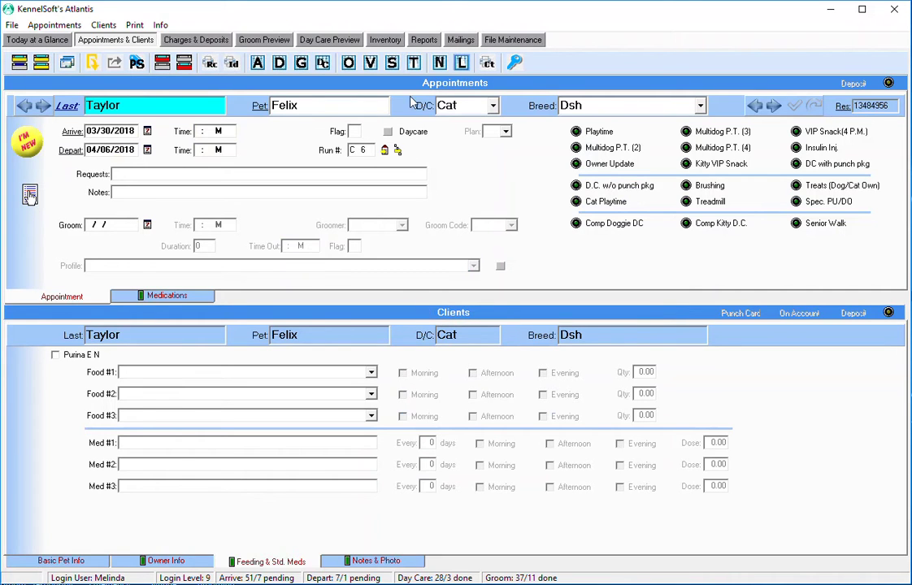
pyautogui.click(505, 313)
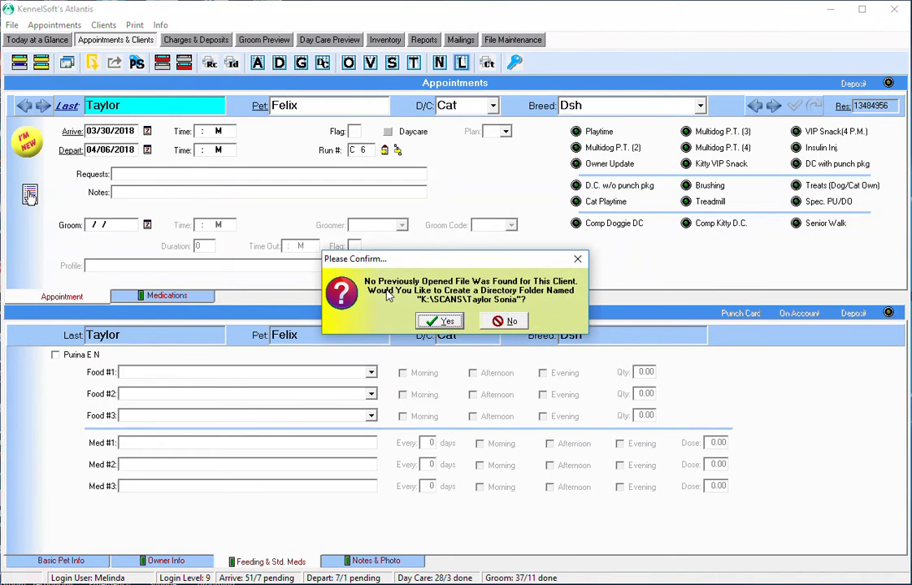
pyautogui.click(439, 323)
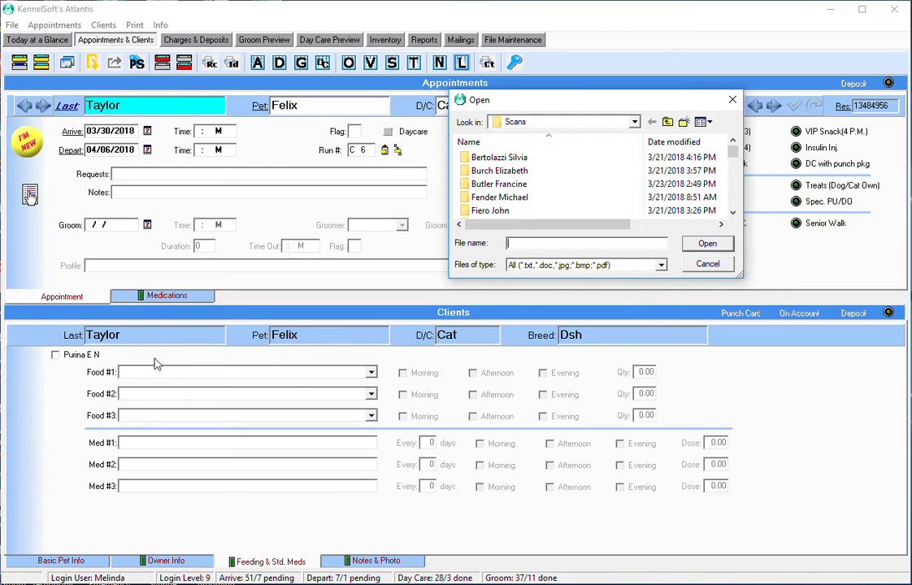
# Step: Find the new owner folder inside Scans, look at its contents and close the file dialog
pyautogui.click(732, 211)
pyautogui.click(732, 211)
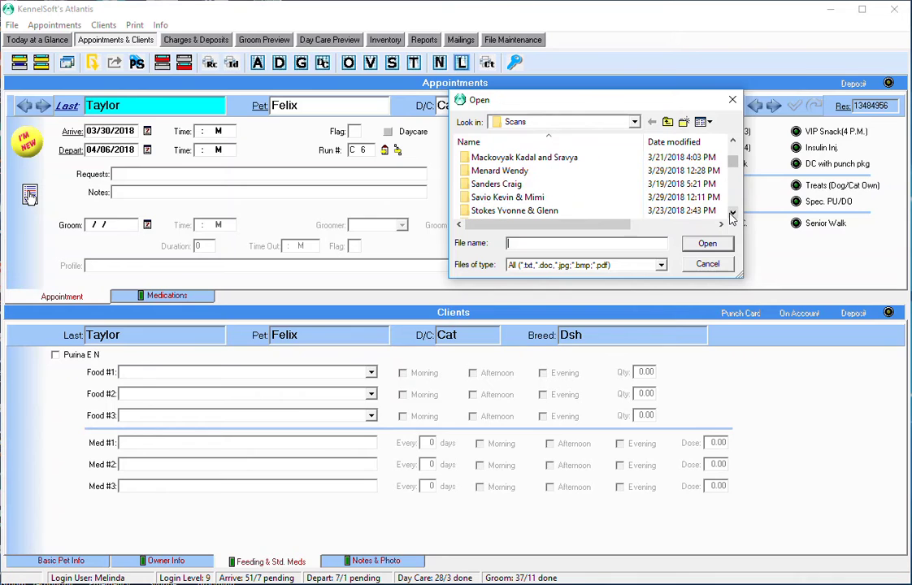
pyautogui.click(732, 212)
pyautogui.click(732, 211)
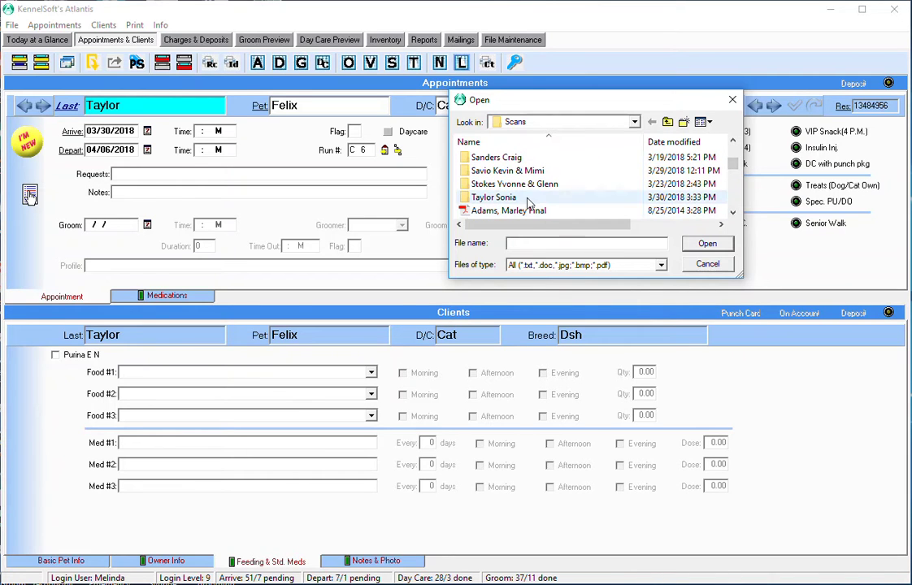
pyautogui.doubleClick(494, 198)
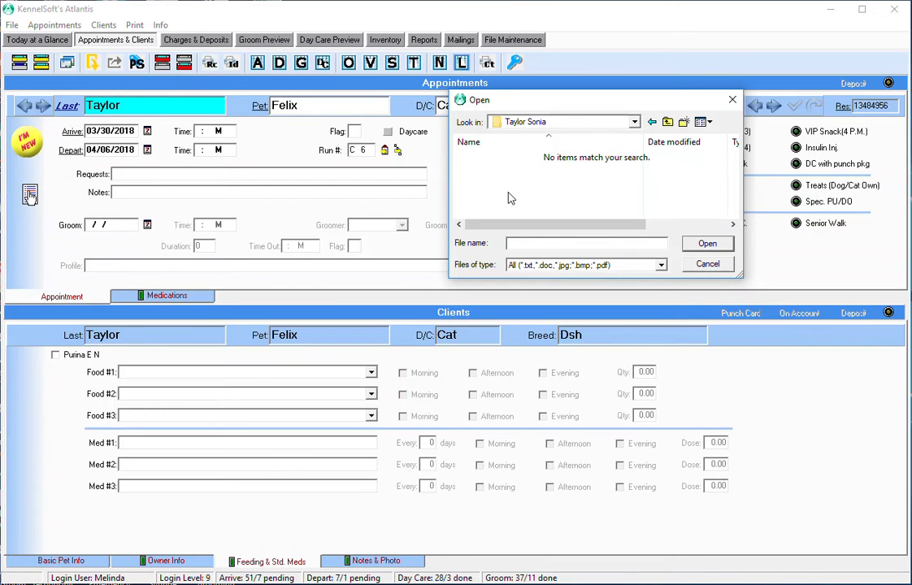
pyautogui.press('Escape')
pyautogui.click(693, 266)
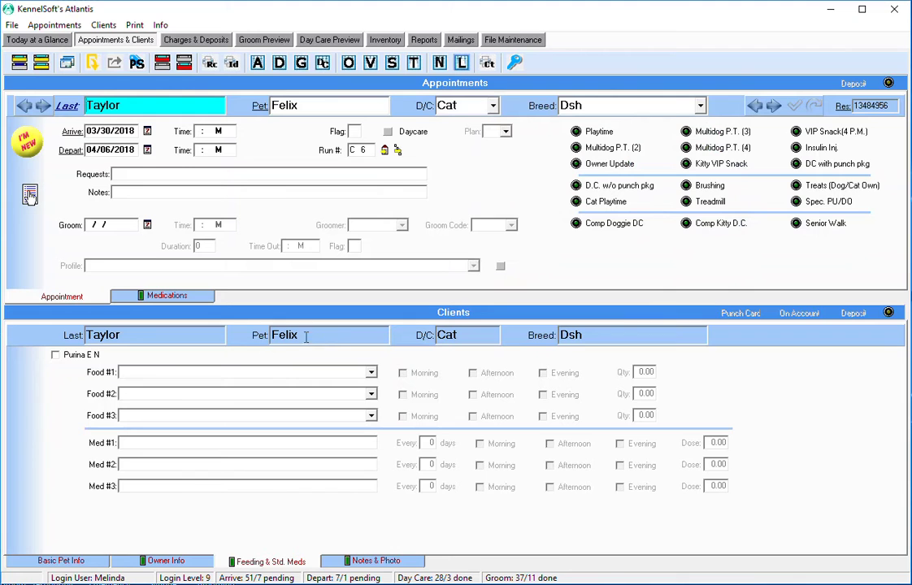
# Step: Show Felix's basic pet info, browse the clients by last name starting with "ch", and leave the list without selecting one
pyautogui.click(60, 561)
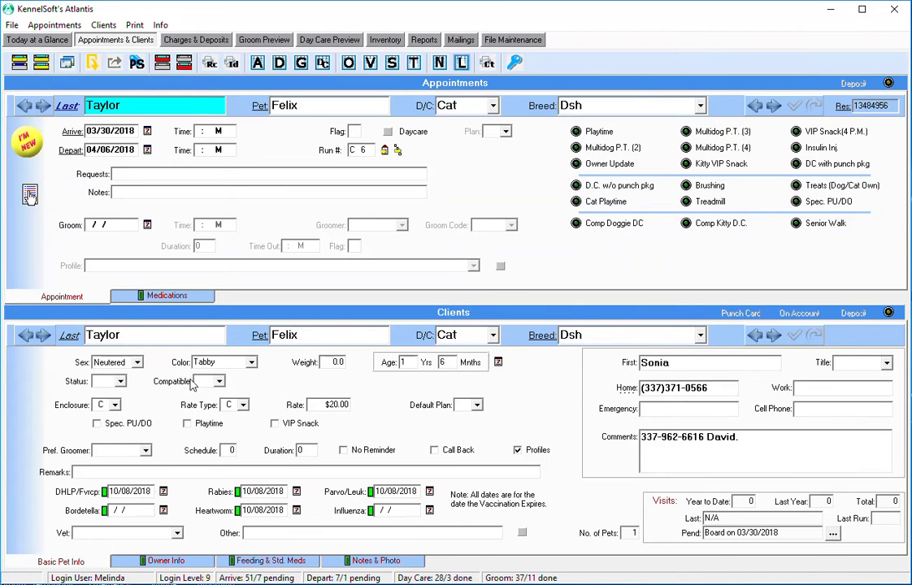
pyautogui.doubleClick(69, 336)
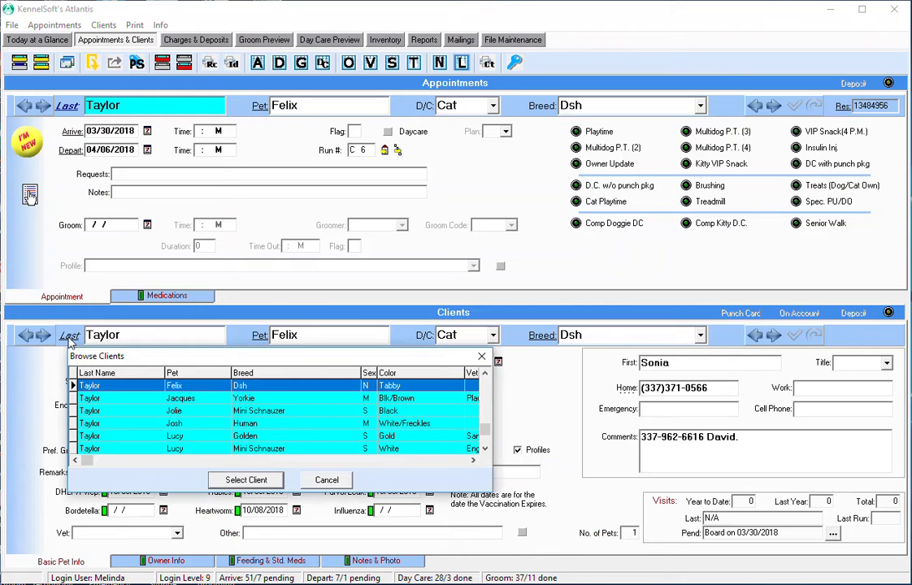
pyautogui.write('ch')
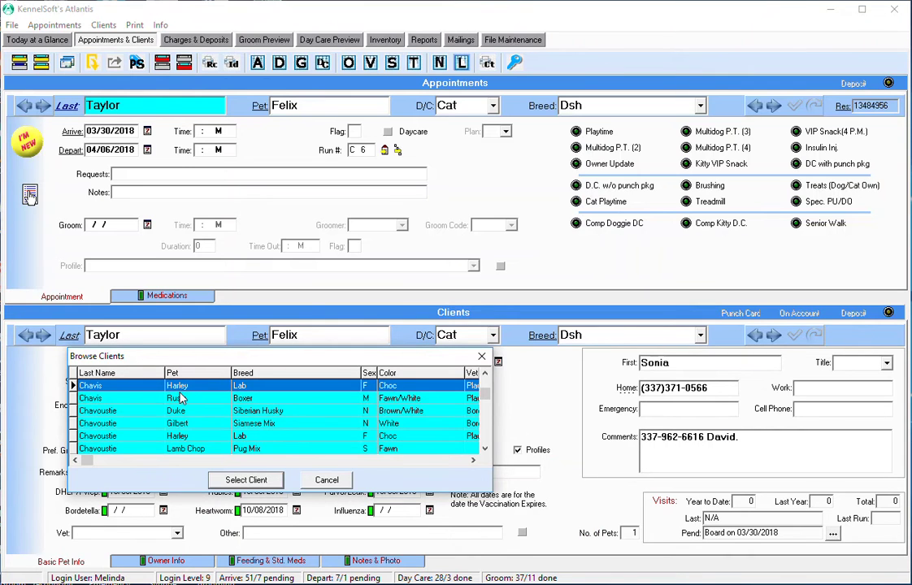
pyautogui.click(329, 480)
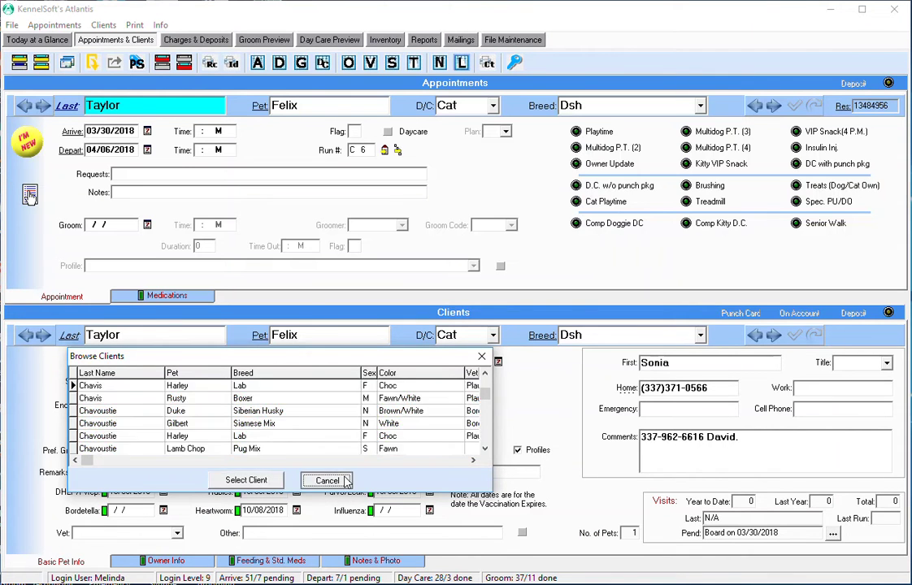
# Step: Browse the clients by pet name starting with "flu" and leave the list without selecting one
pyautogui.click(258, 337)
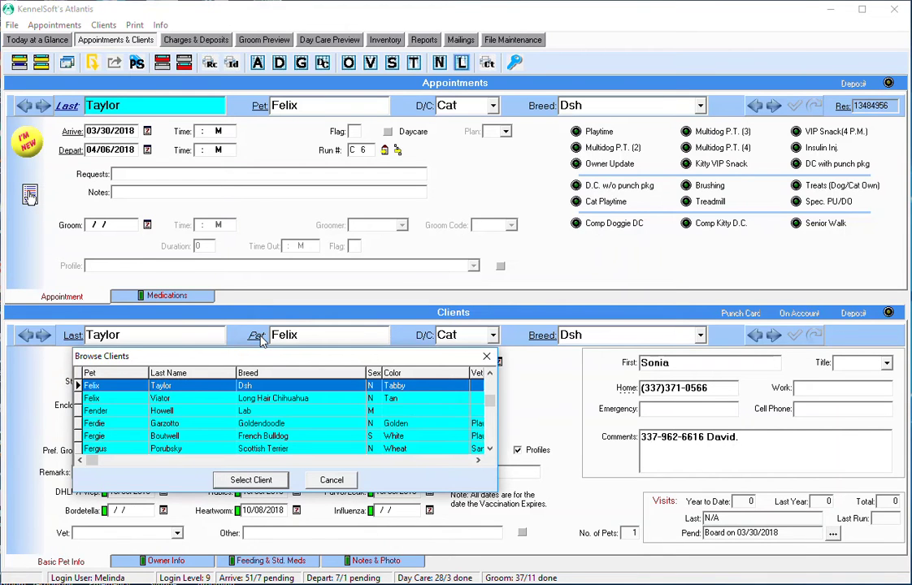
pyautogui.write('flu')
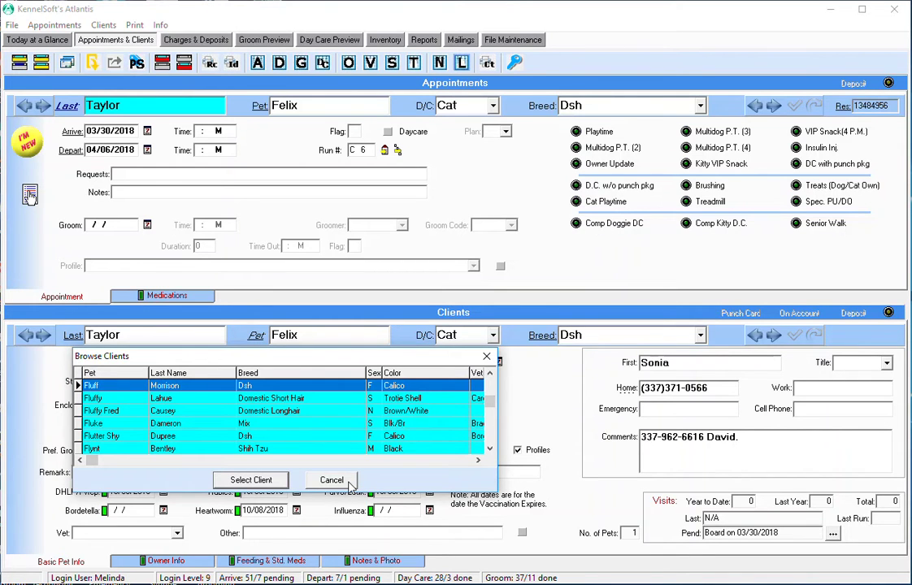
pyautogui.click(330, 480)
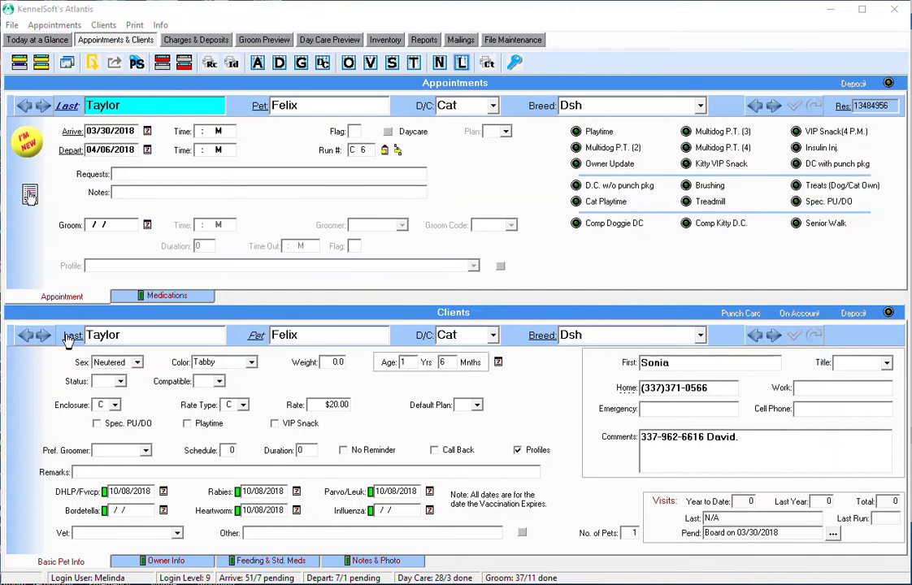
# Step: Open the appointment of the departing dog Ginger from the daily overview and create a scans folder for its owner
pyautogui.click(40, 41)
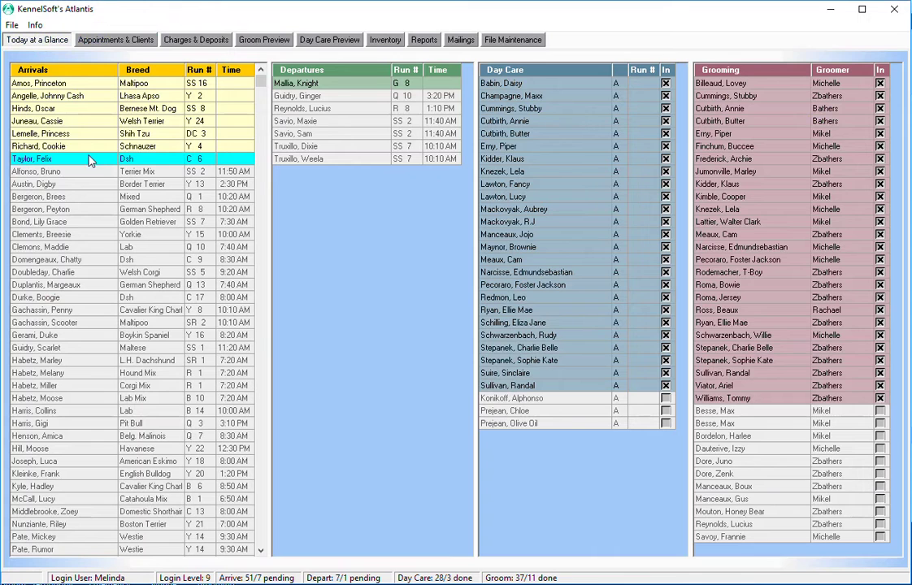
pyautogui.doubleClick(322, 96)
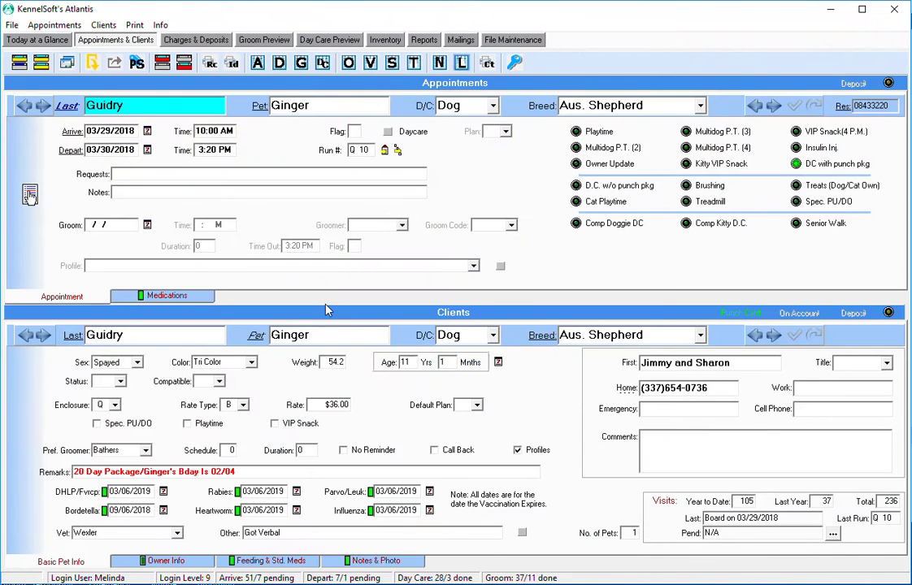
pyautogui.click(385, 284)
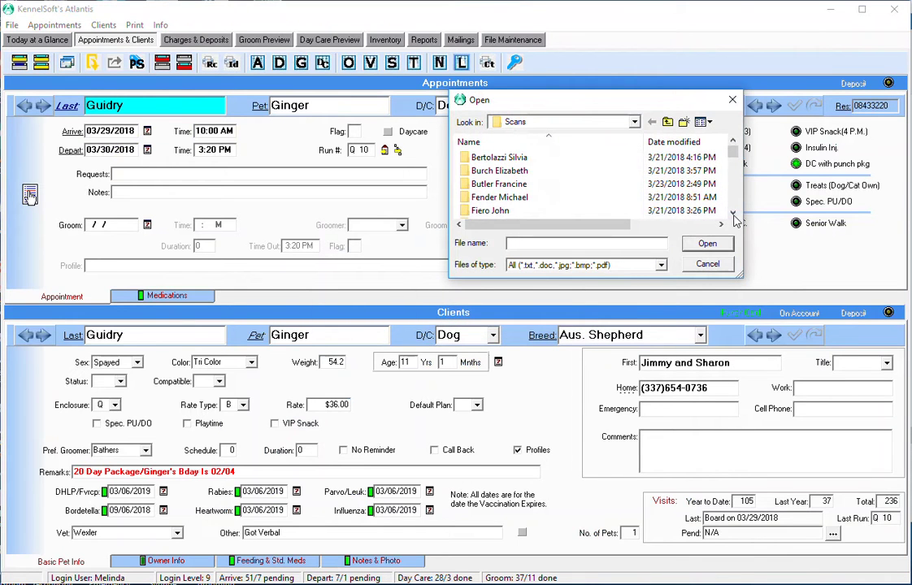
# Step: Find the folder of Ginger's owners inside Scans and open it
pyautogui.click(732, 213)
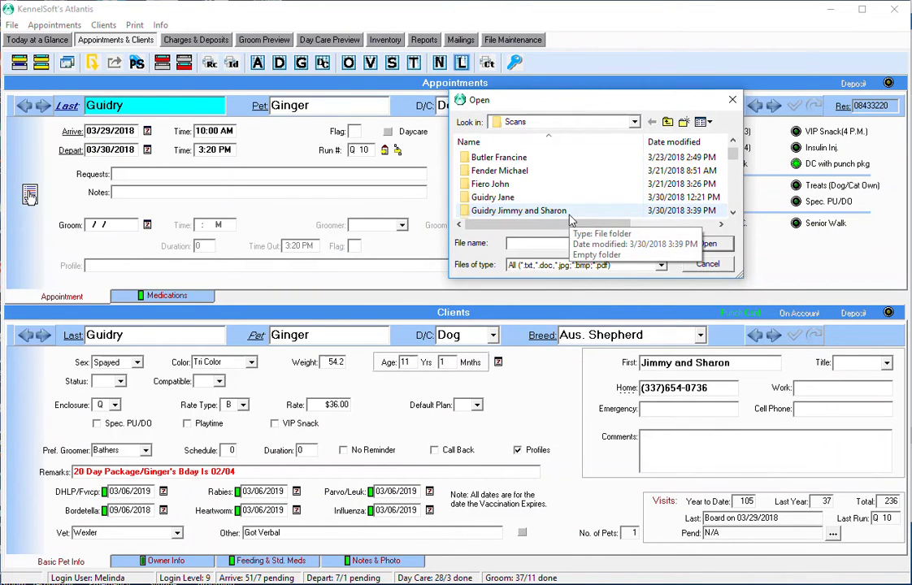
pyautogui.click(512, 211)
pyautogui.click(707, 244)
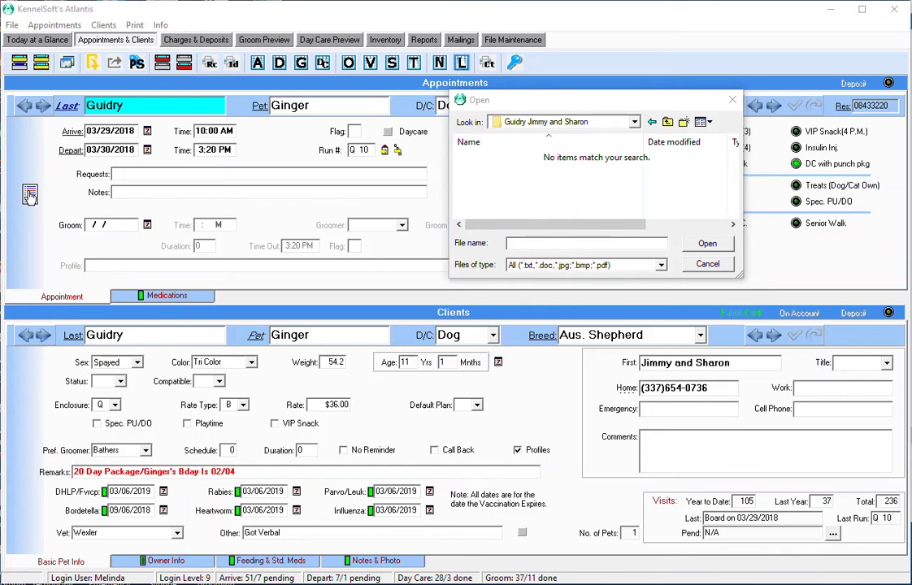
# Step: Copy the photo IMG_1389 from the iPhone Camera Roll folder into the scans folder of Ginger's owners
pyautogui.click(712, 385)
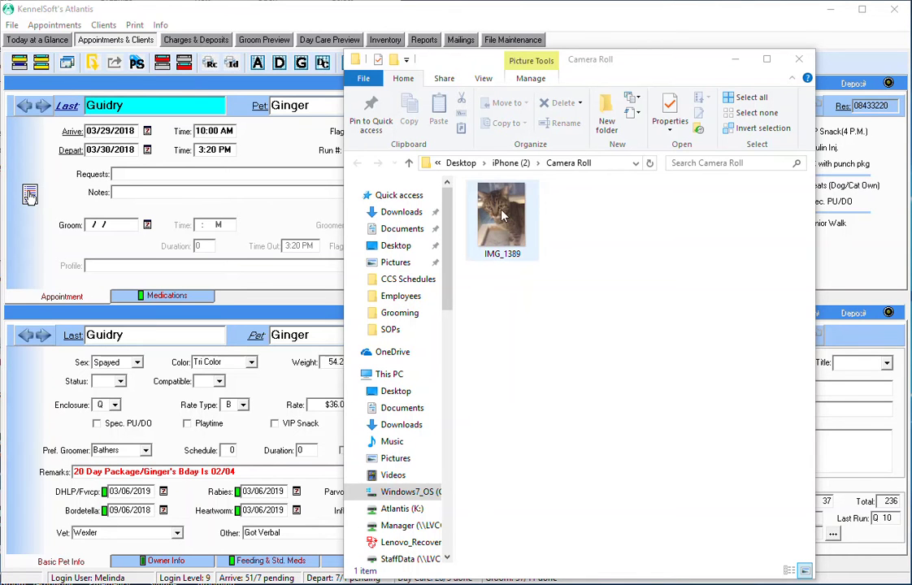
pyautogui.moveTo(681, 67); pyautogui.dragTo(911, 17)
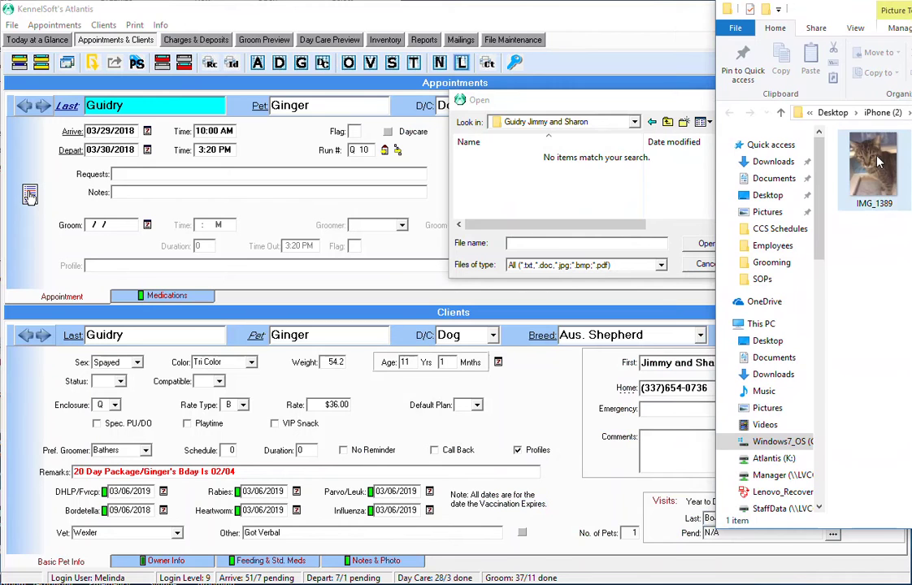
pyautogui.moveTo(878, 163); pyautogui.dragTo(558, 184)
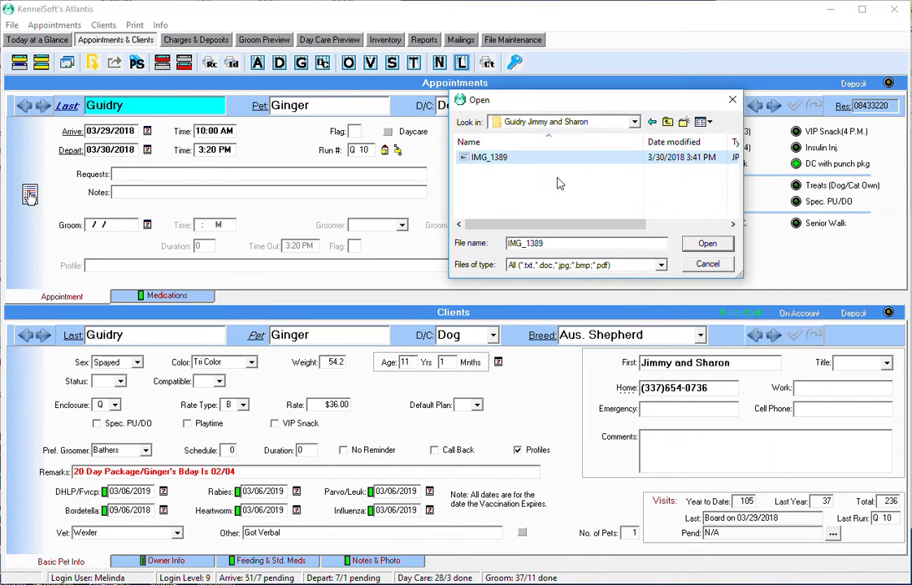
# Step: Rename the IMG_1389 photo in the owners' folder to "ginger"
pyautogui.click(489, 160)
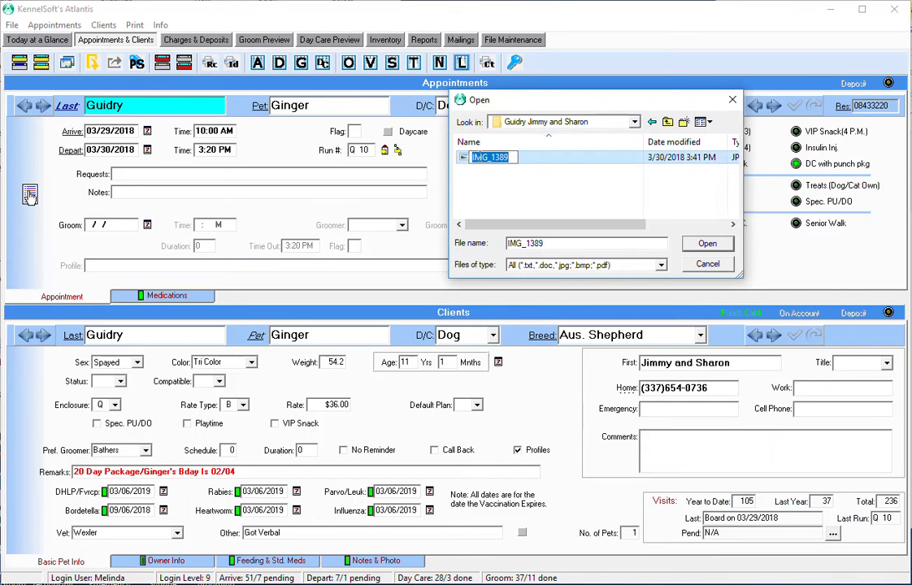
pyautogui.write('ginger')
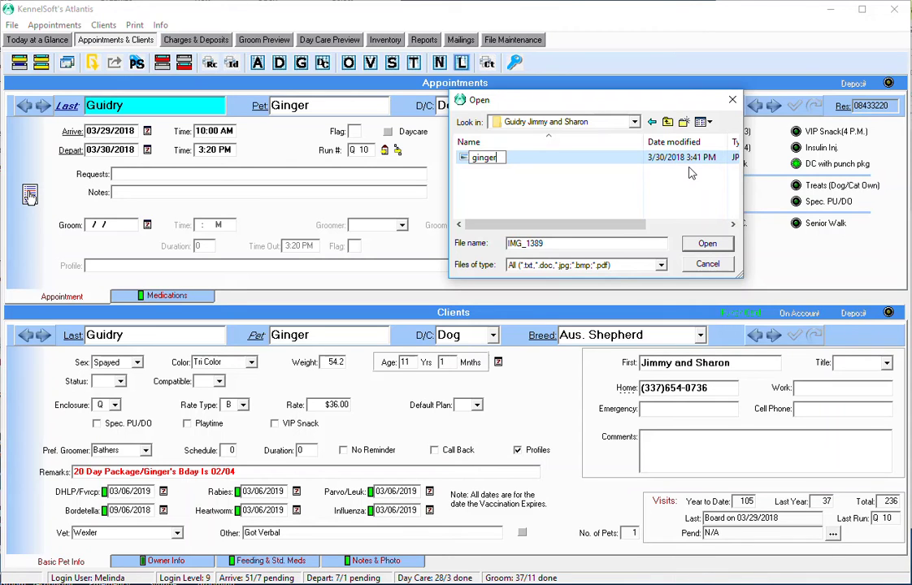
pyautogui.press('Return')
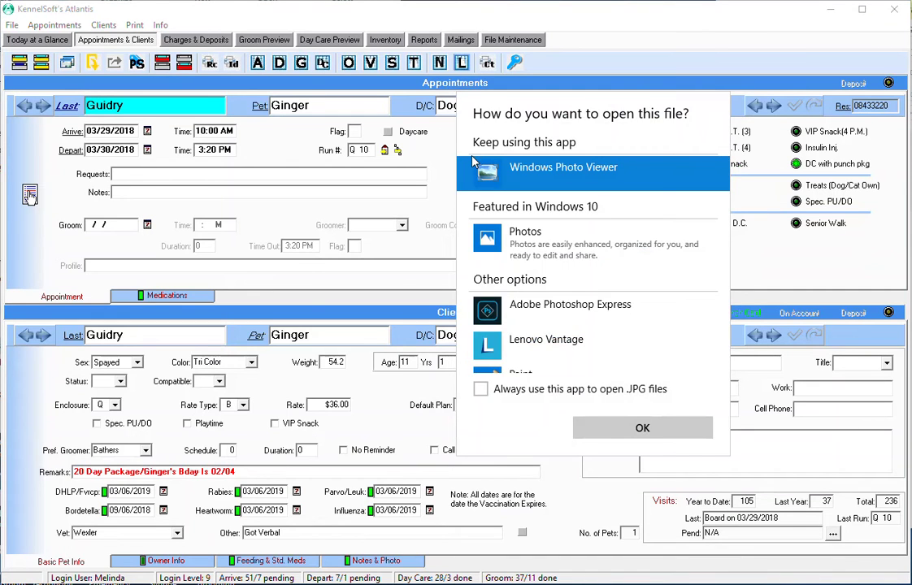
# Step: View the ginger photo in Photos and close the viewer
pyautogui.click(533, 254)
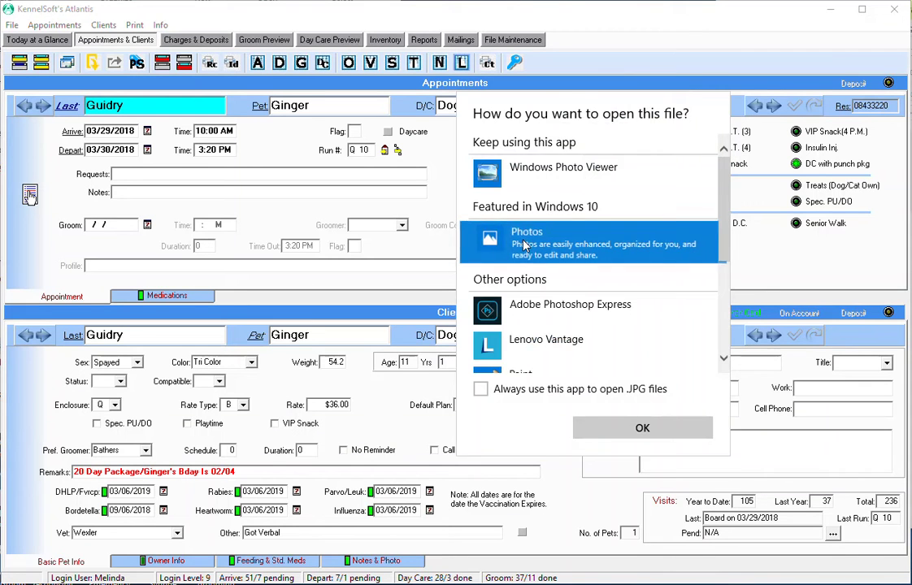
pyautogui.doubleClick(524, 246)
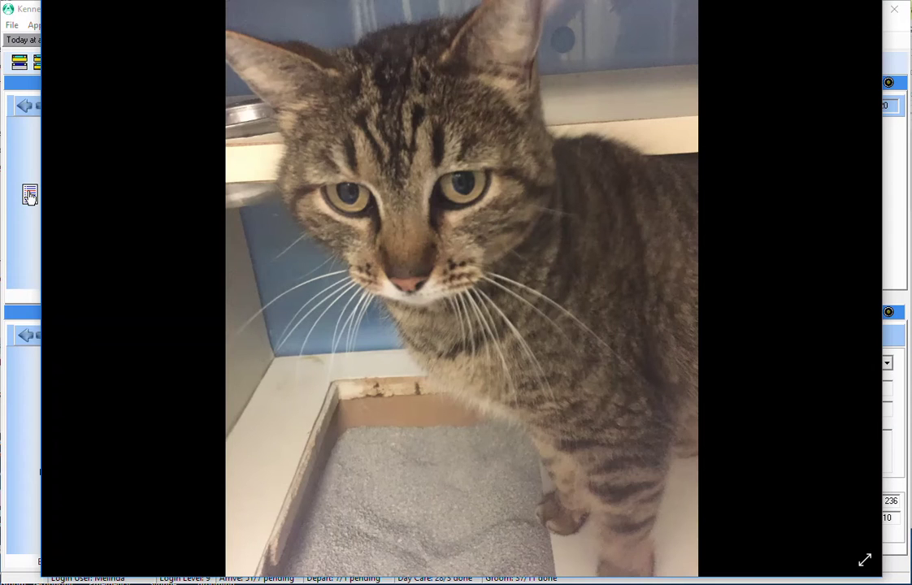
pyautogui.press('Escape')
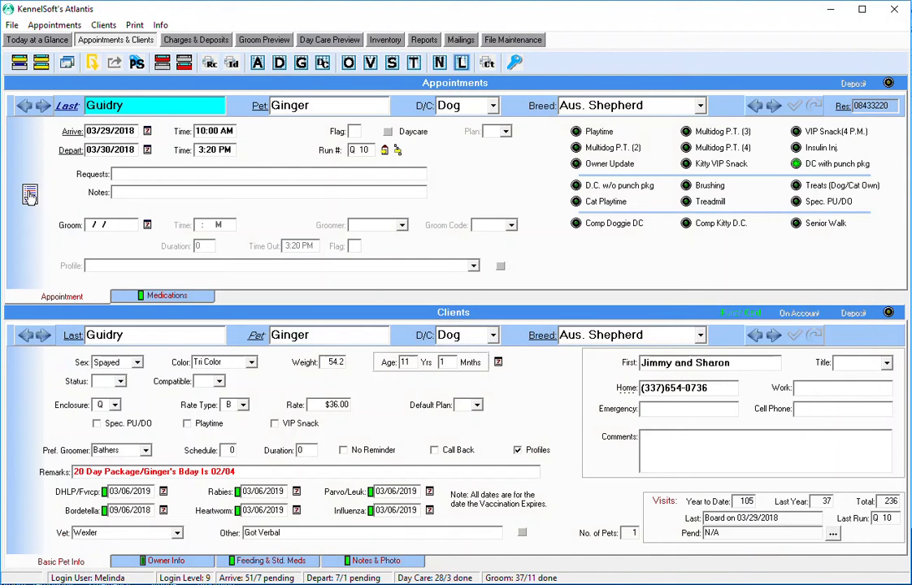
# Step: Reopen the scans folder of Ginger's owners and delete the ginger photo from it
pyautogui.click(422, 269)
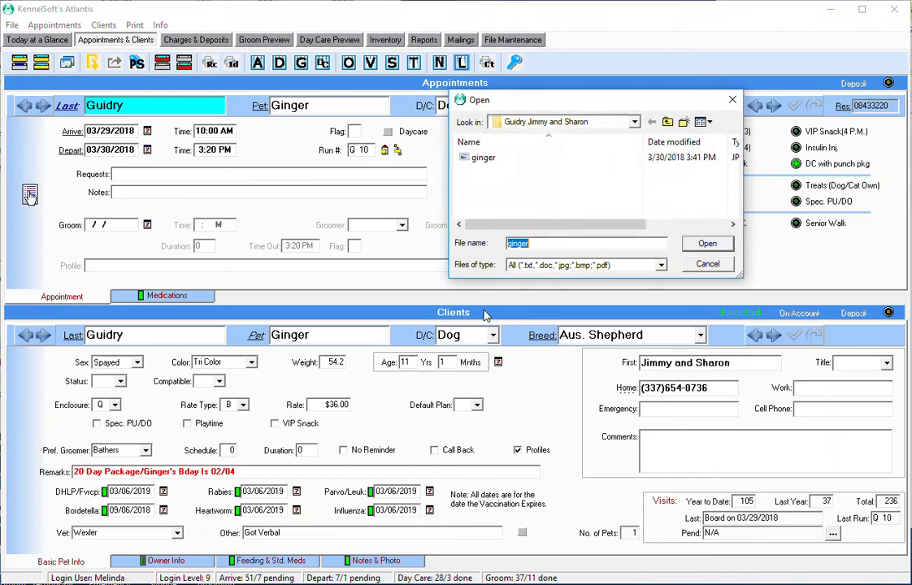
pyautogui.doubleClick(482, 160)
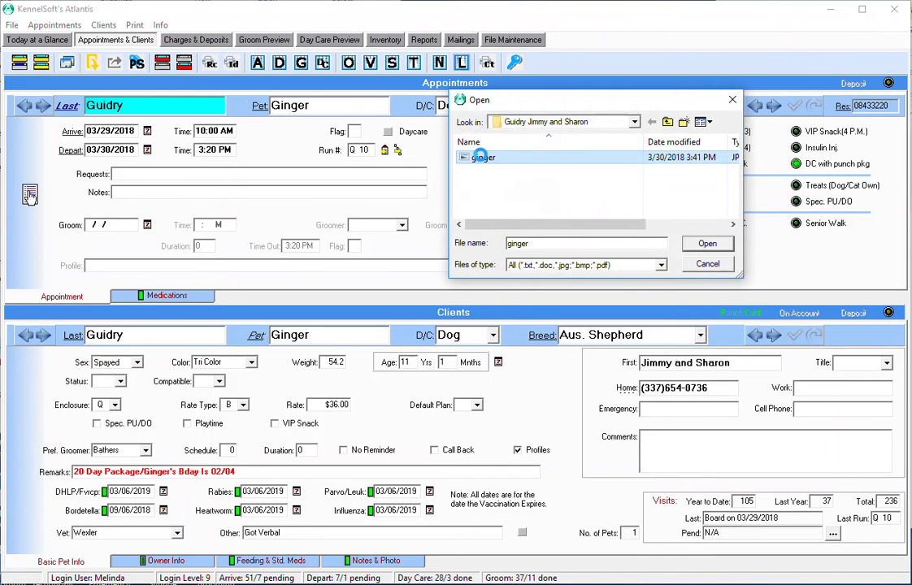
pyautogui.rightClick(481, 159)
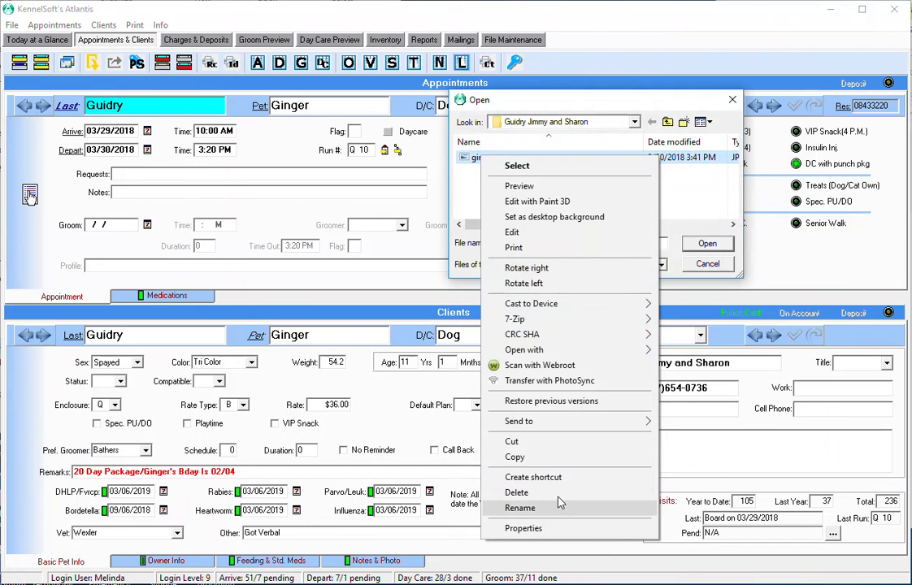
pyautogui.click(520, 492)
pyautogui.click(651, 328)
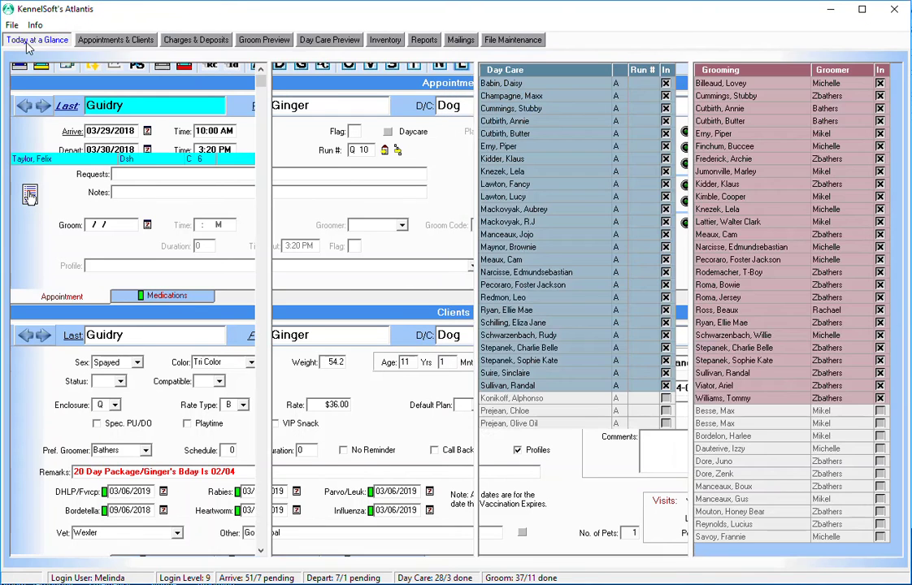
# Step: Search the clients by the owner's last name and open the record of Caesar, the Persian cat
pyautogui.click(114, 40)
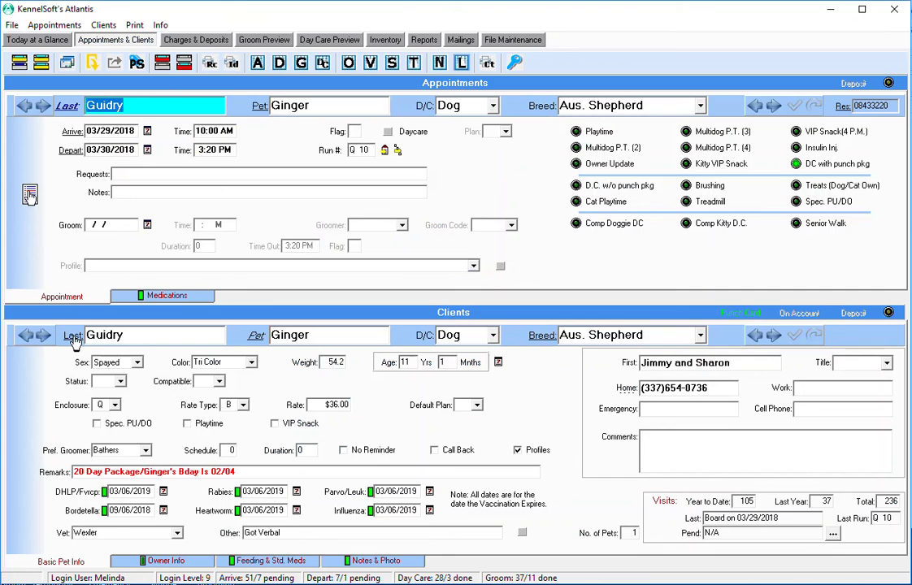
pyautogui.click(69, 336)
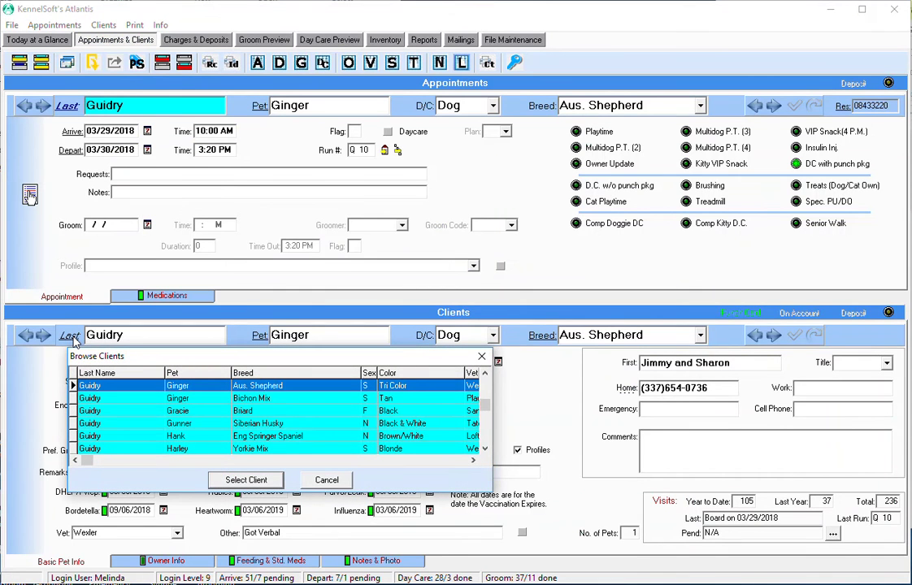
pyautogui.write('stokes')
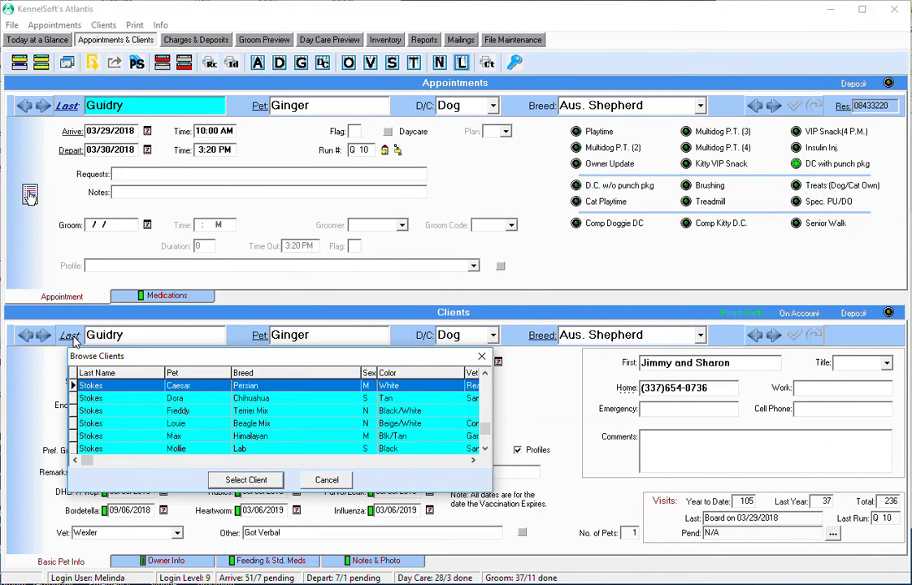
pyautogui.doubleClick(179, 392)
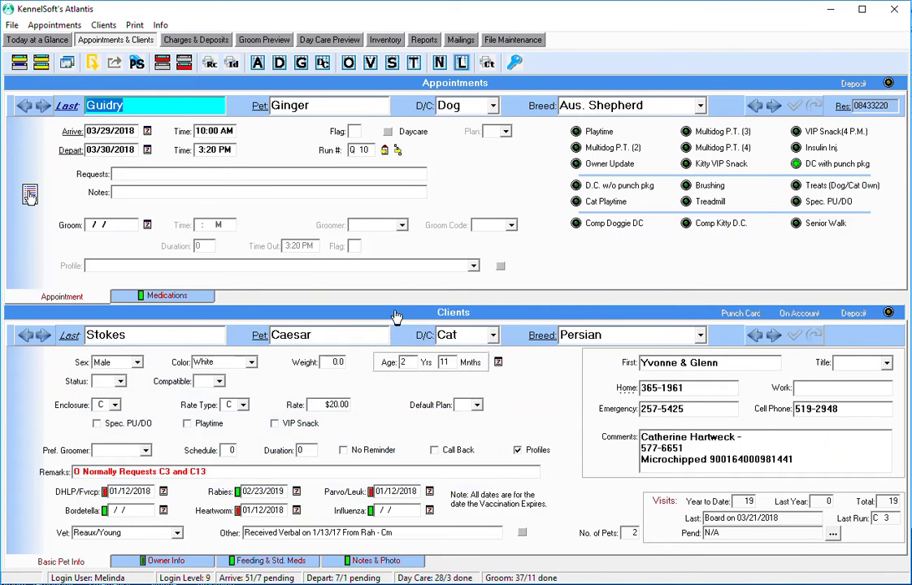
# Step: Open the Max & Ceasar photo from the owners' scans folder in Windows Photo Viewer and rotate it counterclockwise
pyautogui.click(495, 158)
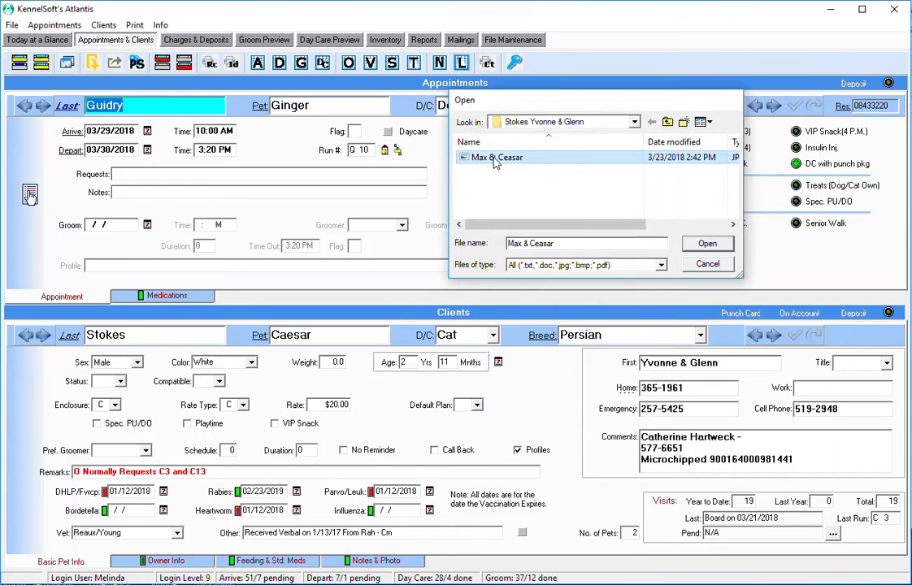
pyautogui.doubleClick(495, 158)
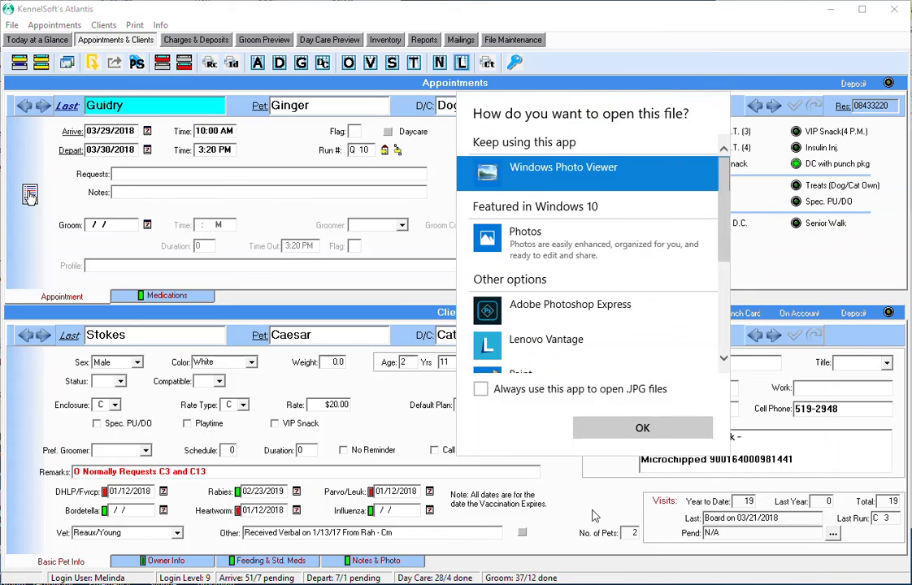
pyautogui.click(605, 433)
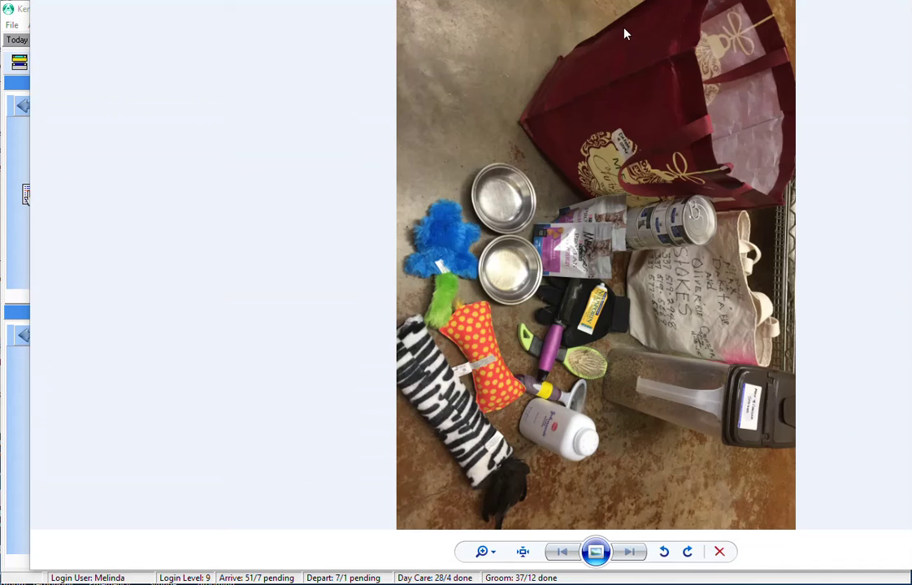
pyautogui.click(664, 552)
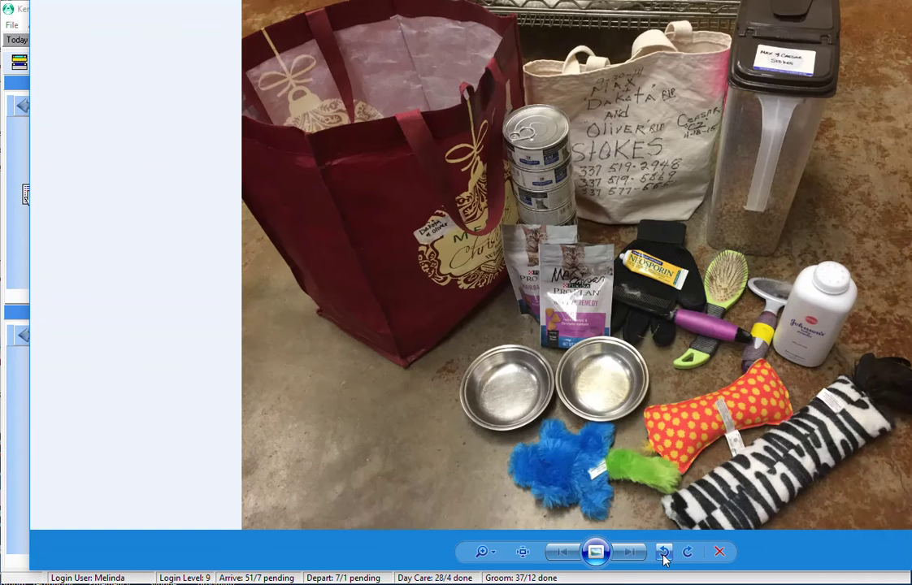